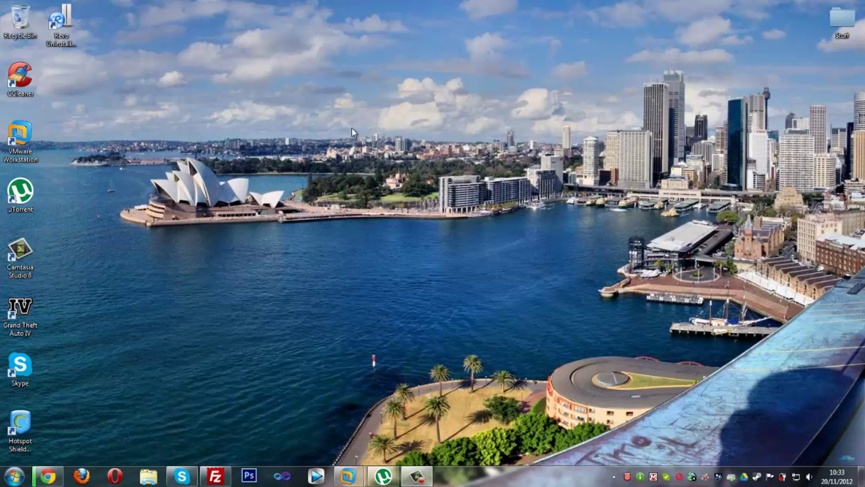
Restore the minimized Chrome window from the taskbar.
{"action": "left_click", "coordinate": [48, 476]}
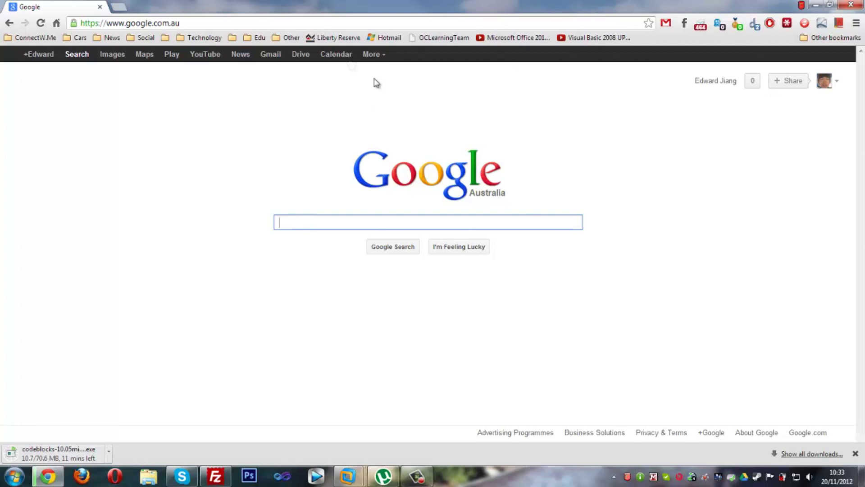
Search Google for 'codeblocks' and follow the Downloads sitelink to codeblocks.org/downloads.
{"action": "type", "text": "codeblocks"}
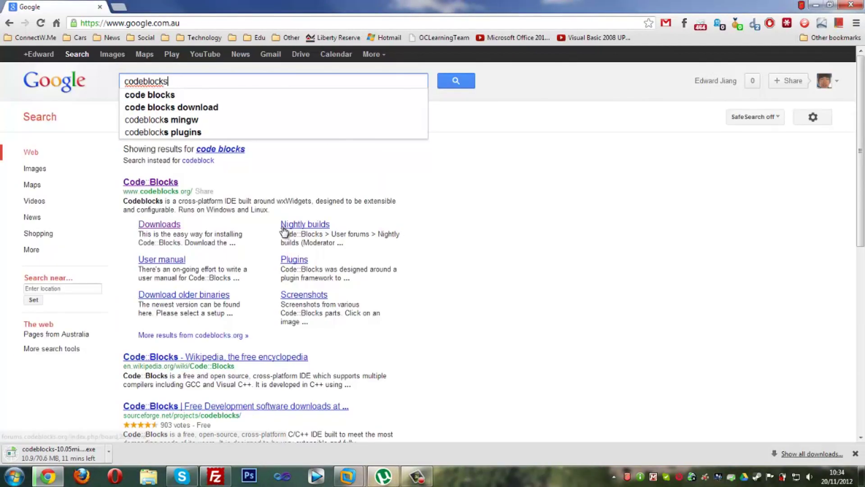
{"action": "key", "text": "Return"}
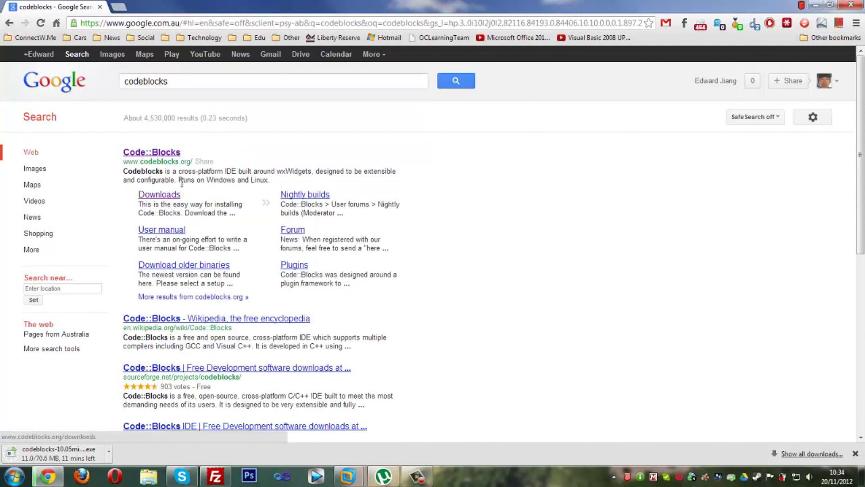
{"action": "mouse_move", "coordinate": [127, 162]}
{"action": "left_mouse_down"}
{"action": "mouse_move", "coordinate": [191, 162]}
{"action": "mouse_move", "coordinate": [133, 165]}
{"action": "left_mouse_up"}
{"action": "left_click", "coordinate": [125, 164]}
{"action": "left_click", "coordinate": [156, 152]}
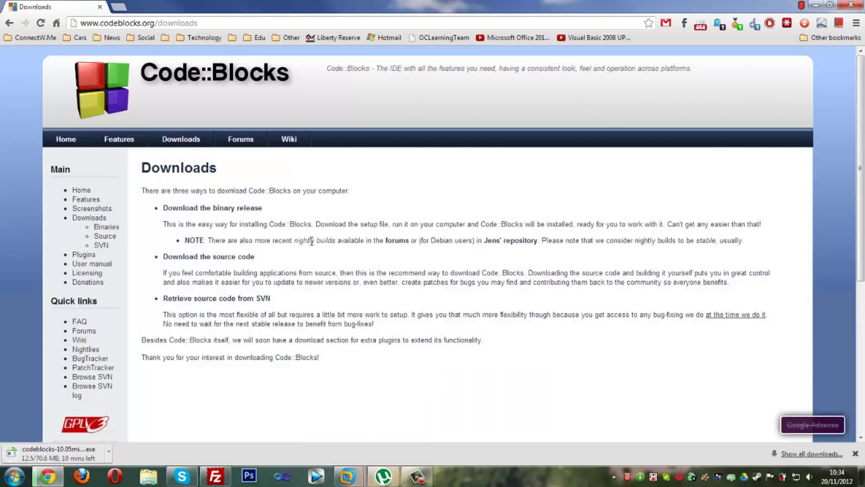
Download codeblocks-10.05mingw-setup.exe via its Sourceforge.net link in the Windows binaries table.
{"action": "scroll", "coordinate": [317, 234], "scroll_direction": "down", "scroll_amount": 3}
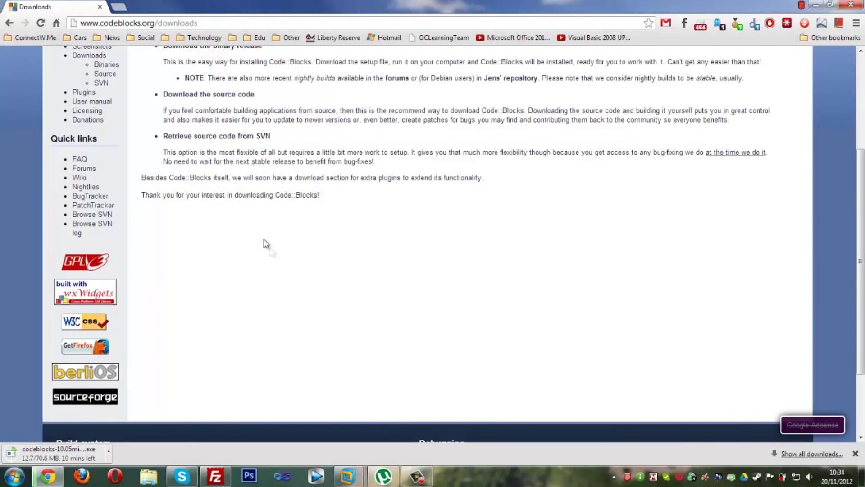
{"action": "scroll", "coordinate": [272, 250], "scroll_direction": "up", "scroll_amount": 3}
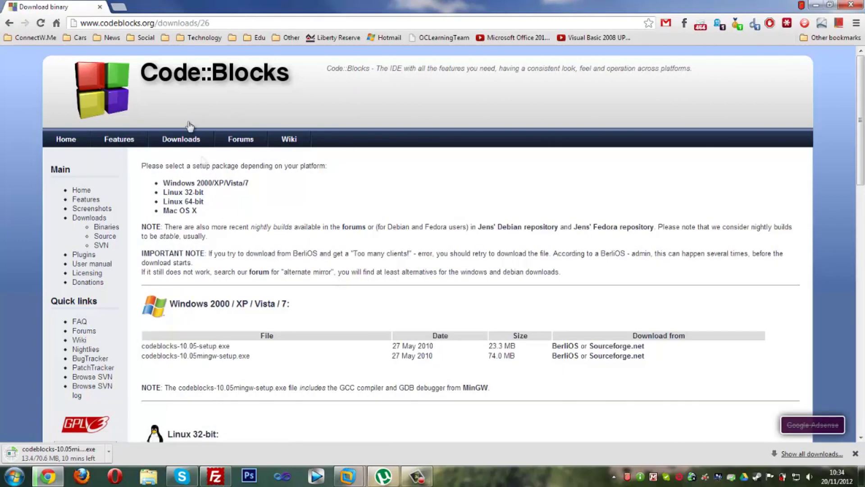
{"action": "scroll", "coordinate": [237, 201], "scroll_direction": "down", "scroll_amount": 20}
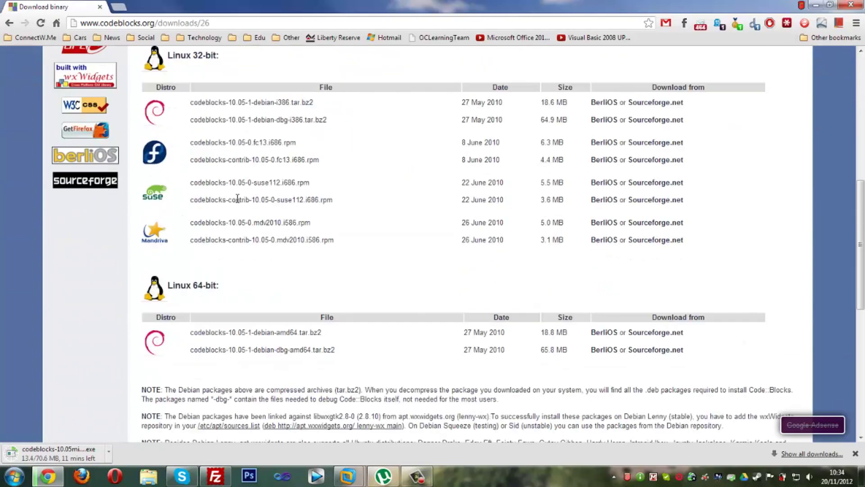
{"action": "scroll", "coordinate": [237, 201], "scroll_direction": "up", "scroll_amount": 15}
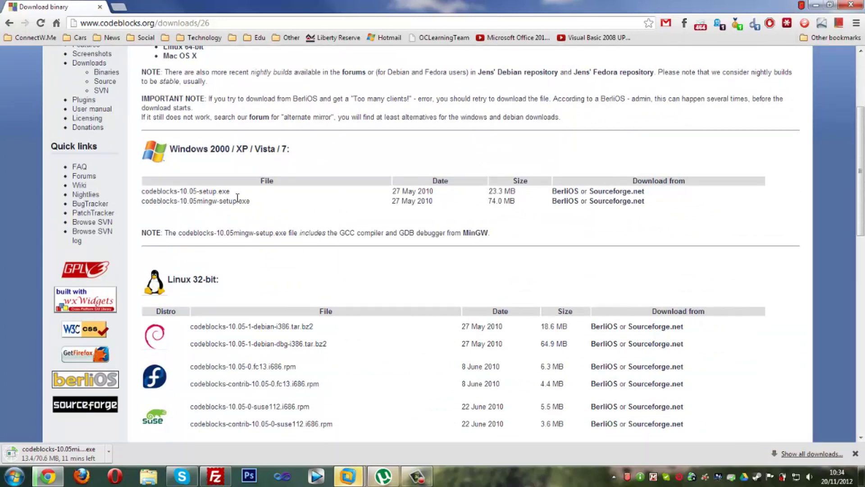
{"action": "left_click_drag", "start_coordinate": [294, 160], "coordinate": [170, 151]}
{"action": "left_click", "coordinate": [232, 196]}
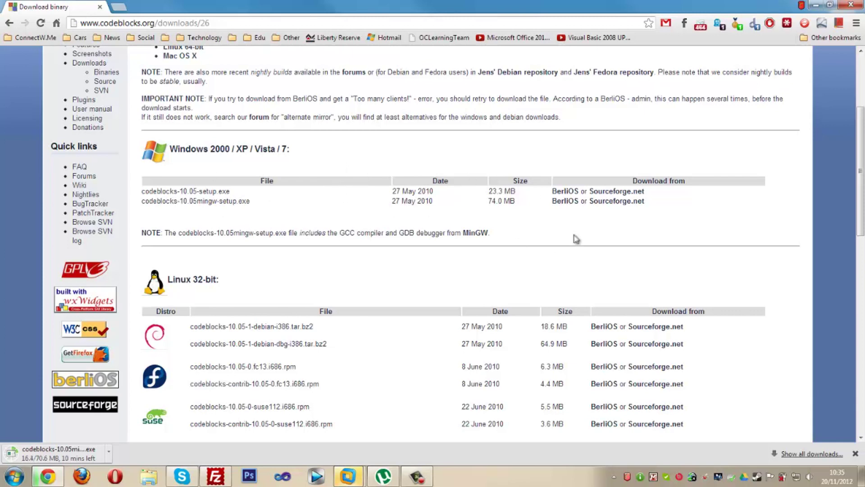
{"action": "left_click", "coordinate": [637, 203]}
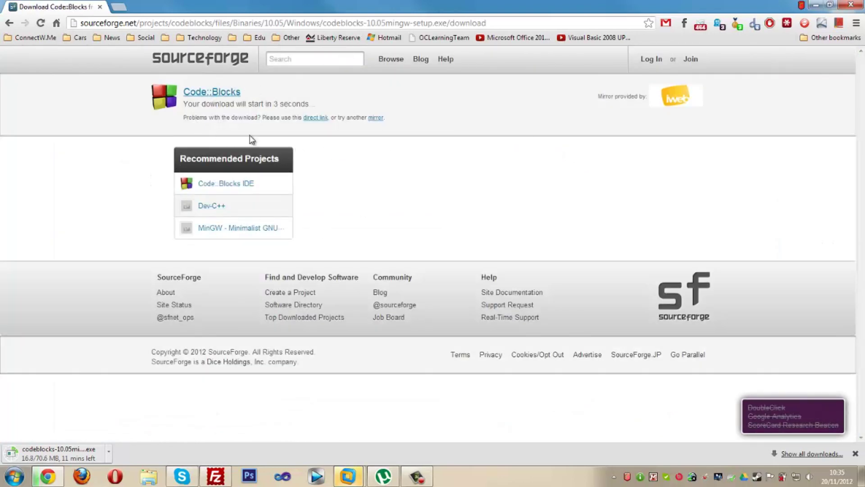
Go back from the SourceForge download page once the installer download is underway.
{"action": "left_click", "coordinate": [9, 24]}
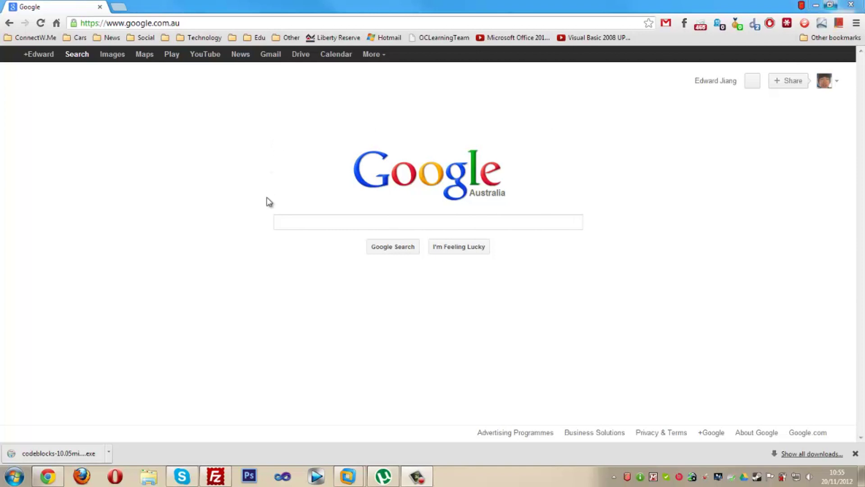
Run the downloaded codeblocks-10.05mingw-setup.exe, allowing the unverified installer, and minimize the browser.
{"action": "left_click", "coordinate": [70, 448]}
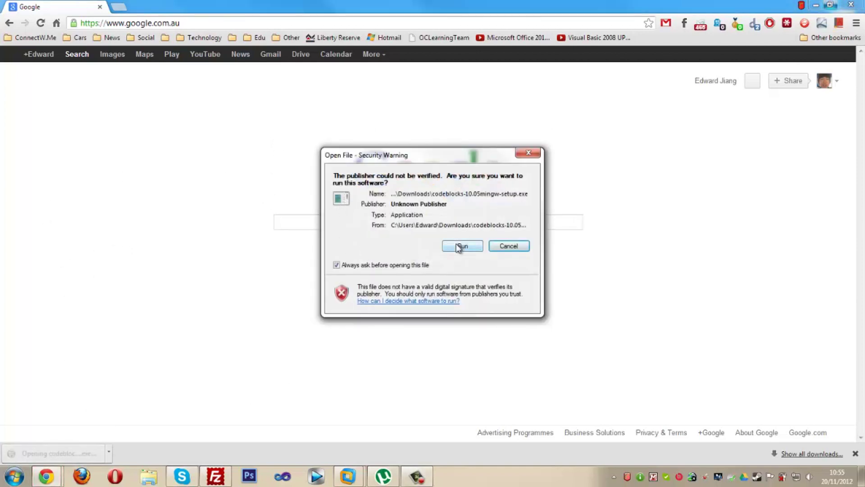
{"action": "left_click", "coordinate": [459, 246]}
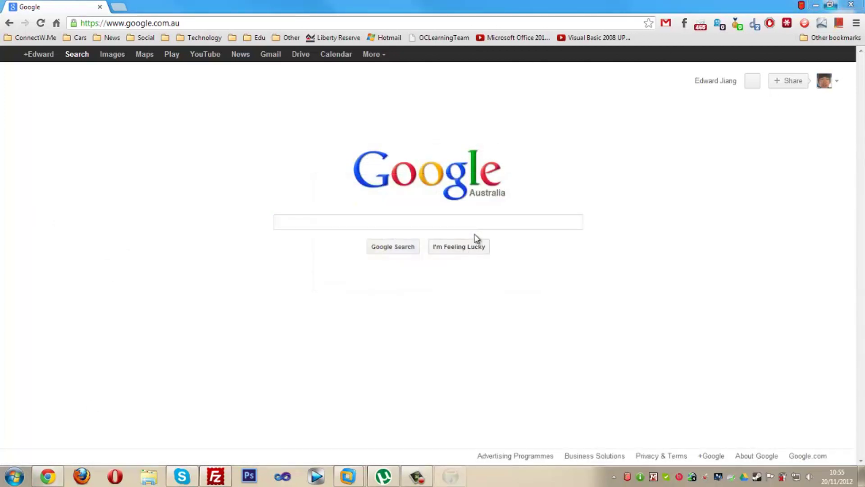
{"action": "left_click", "coordinate": [815, 5]}
Accept the licence, choose the Full install type, and install to the default CodeBlocks folder.
{"action": "left_click", "coordinate": [485, 323]}
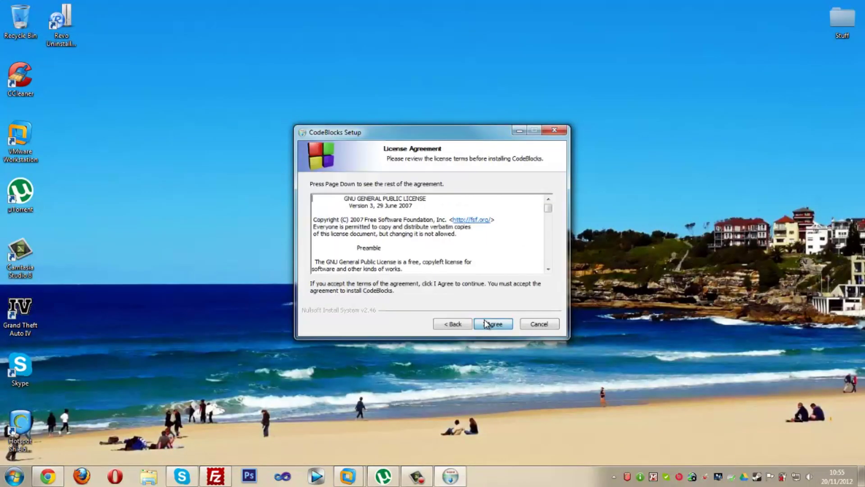
{"action": "left_click_drag", "start_coordinate": [548, 207], "coordinate": [549, 242]}
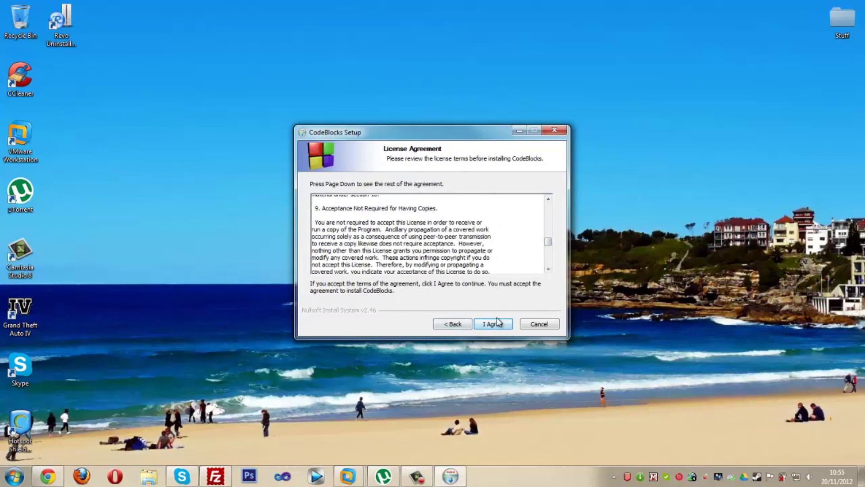
{"action": "left_click", "coordinate": [497, 322]}
{"action": "left_click", "coordinate": [443, 207]}
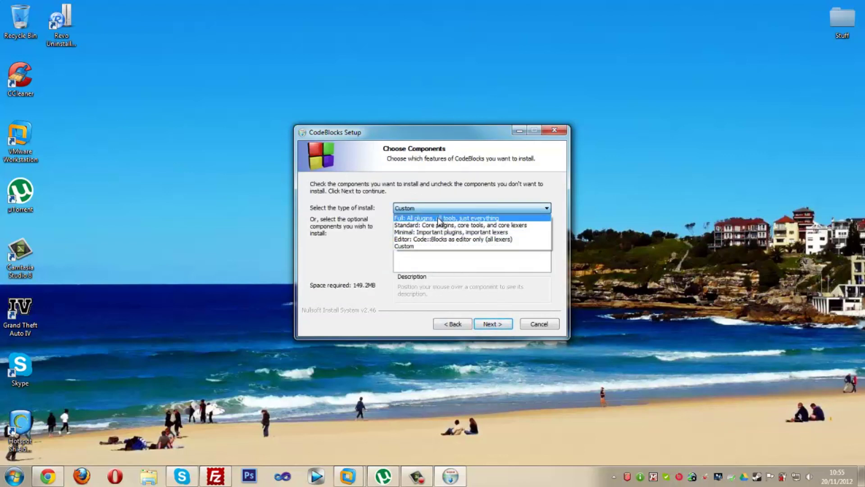
{"action": "left_click", "coordinate": [446, 218]}
{"action": "left_click", "coordinate": [448, 208]}
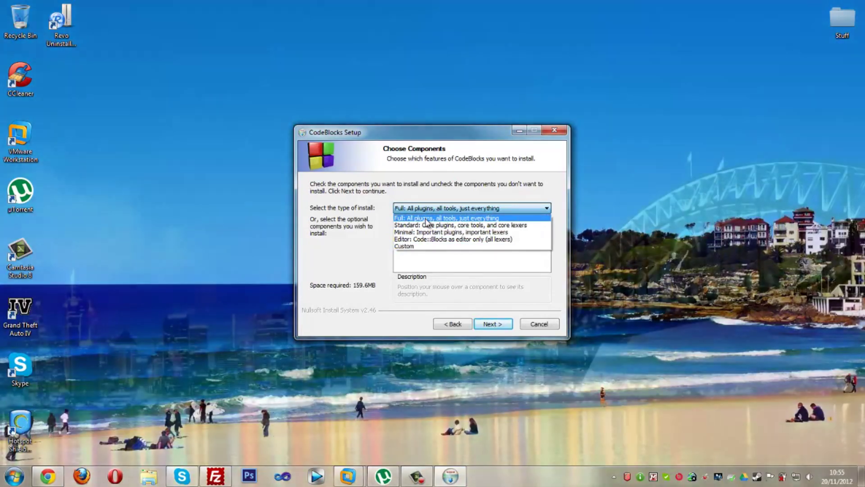
{"action": "left_click", "coordinate": [426, 218]}
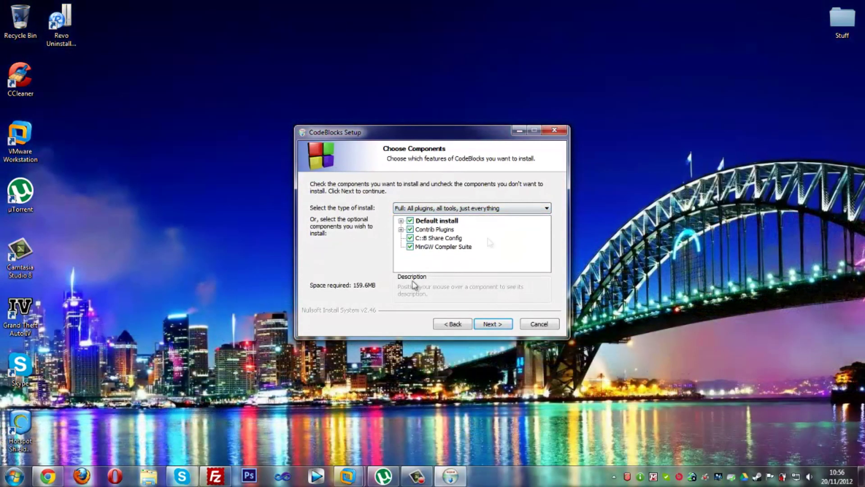
{"action": "left_click", "coordinate": [493, 324]}
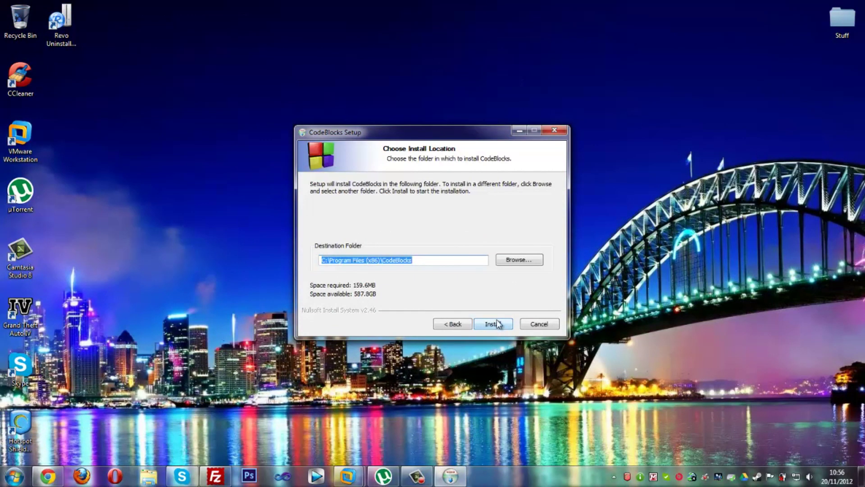
{"action": "left_click", "coordinate": [497, 324]}
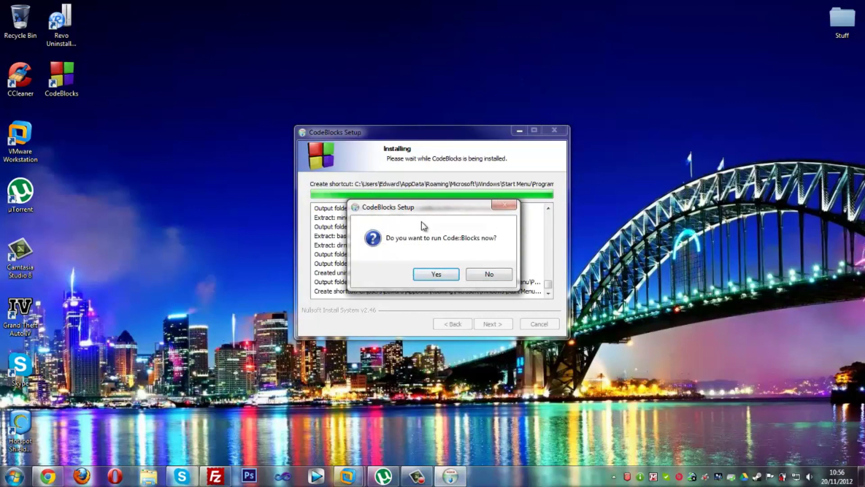
Answer Yes to run Code::Blocks now that installation is complete.
{"action": "left_click", "coordinate": [435, 274]}
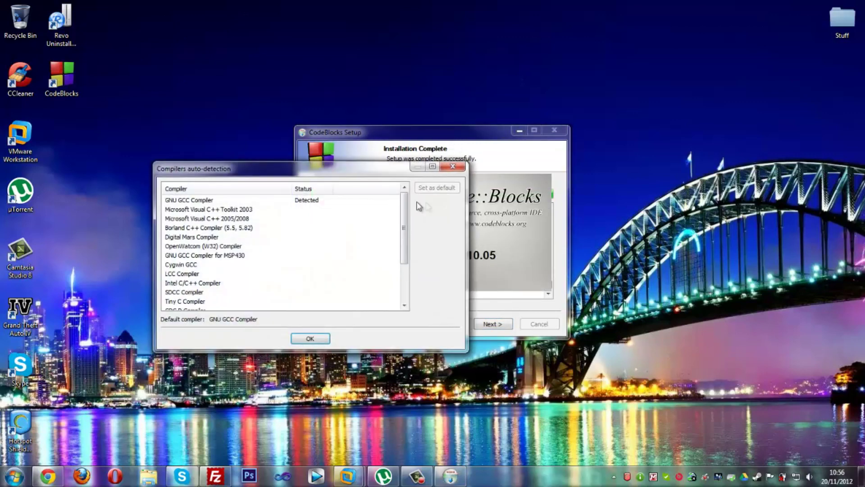
Select GNU GCC Compiler (Detected) in Compilers auto-detection and confirm with OK.
{"action": "left_click_drag", "start_coordinate": [278, 173], "coordinate": [347, 154]}
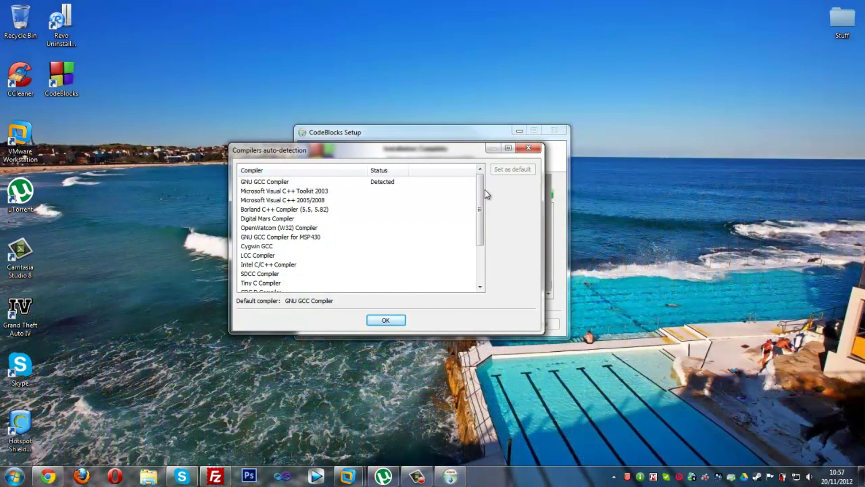
{"action": "scroll", "coordinate": [480, 197], "scroll_direction": "down", "scroll_amount": 2}
{"action": "scroll", "coordinate": [450, 189], "scroll_direction": "up", "scroll_amount": 2}
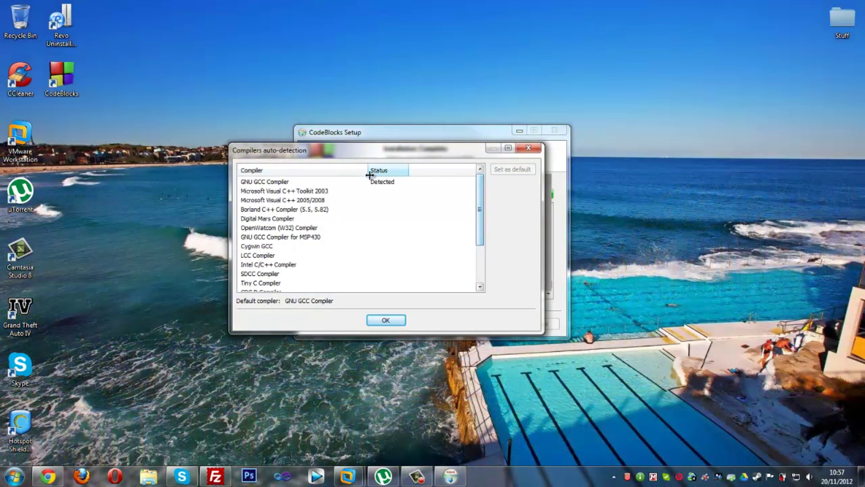
{"action": "left_click", "coordinate": [270, 182]}
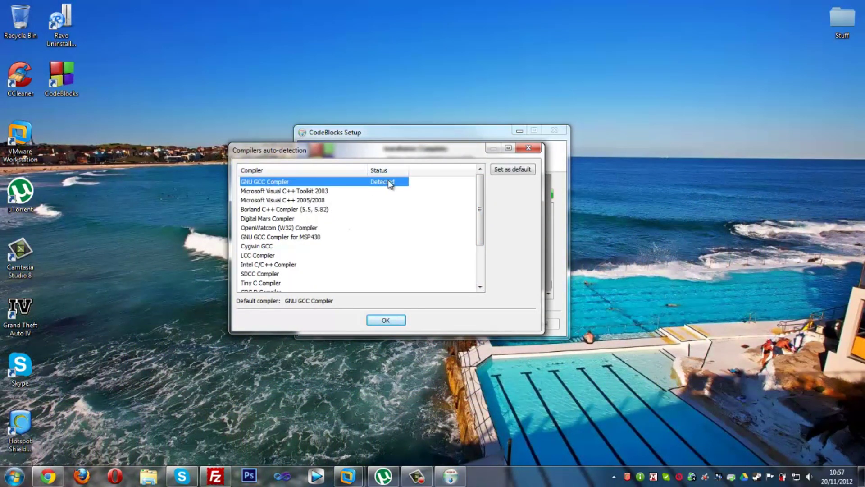
{"action": "left_click", "coordinate": [386, 319]}
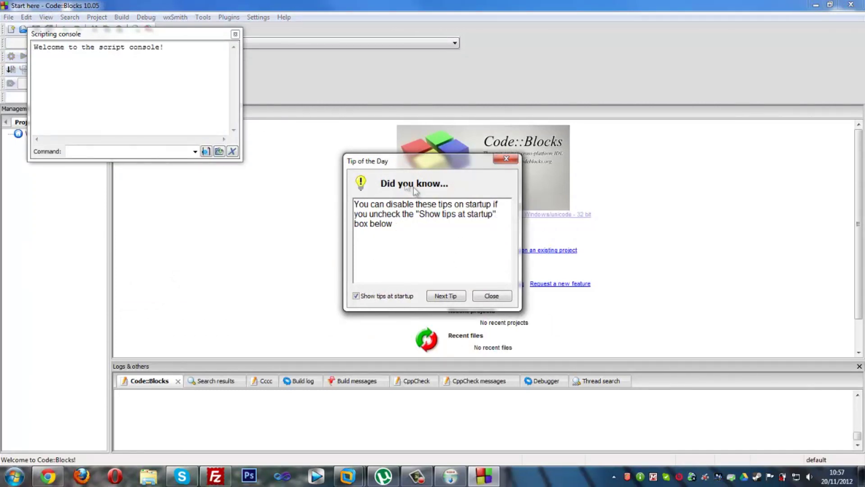
Skim the startup tips, disable tips at startup, close them, and associate Code::Blocks with C/C++ files.
{"action": "left_click", "coordinate": [445, 297]}
{"action": "left_click", "coordinate": [446, 298]}
{"action": "left_click", "coordinate": [446, 298]}
{"action": "left_click", "coordinate": [446, 297]}
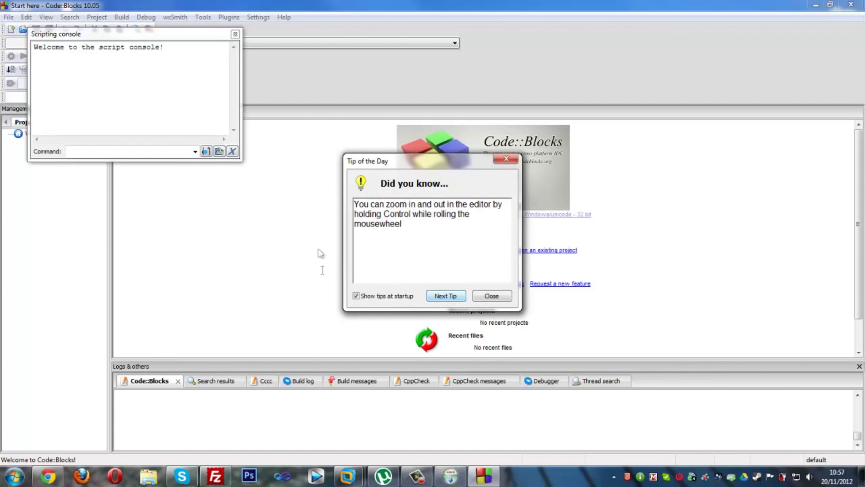
{"action": "left_click", "coordinate": [355, 296]}
{"action": "left_click", "coordinate": [357, 296]}
{"action": "left_click", "coordinate": [492, 297]}
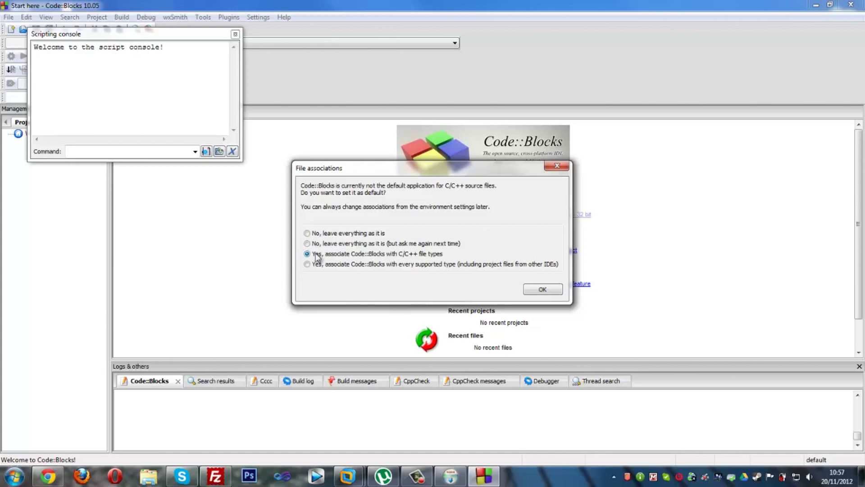
{"action": "left_click", "coordinate": [533, 292]}
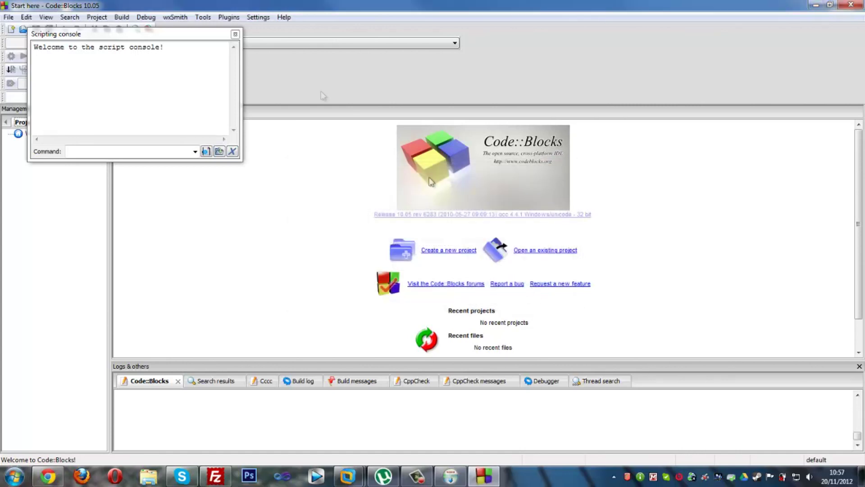
Clear the scripting console's Command field and close the console, then start a new project from template.
{"action": "left_click_drag", "start_coordinate": [91, 35], "coordinate": [390, 85]}
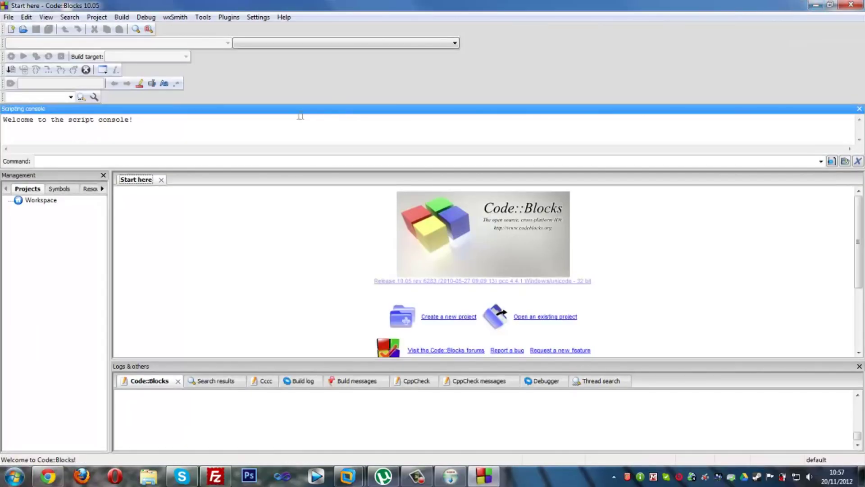
{"action": "left_click_drag", "start_coordinate": [299, 116], "coordinate": [261, 164]}
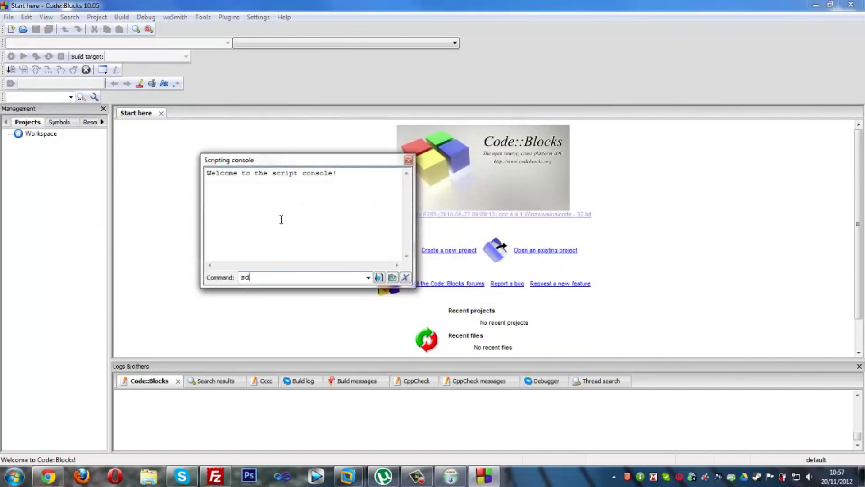
{"action": "key", "text": "shift+Home"}
{"action": "key", "text": "BackSpace"}
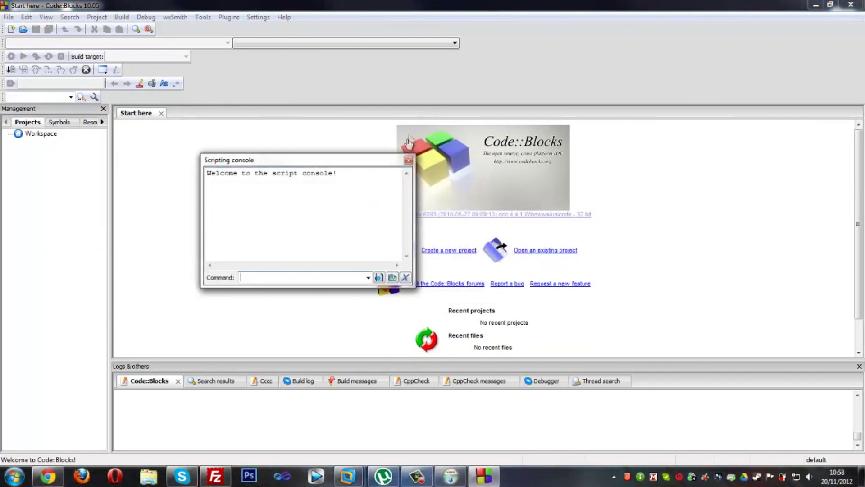
{"action": "left_click", "coordinate": [408, 160]}
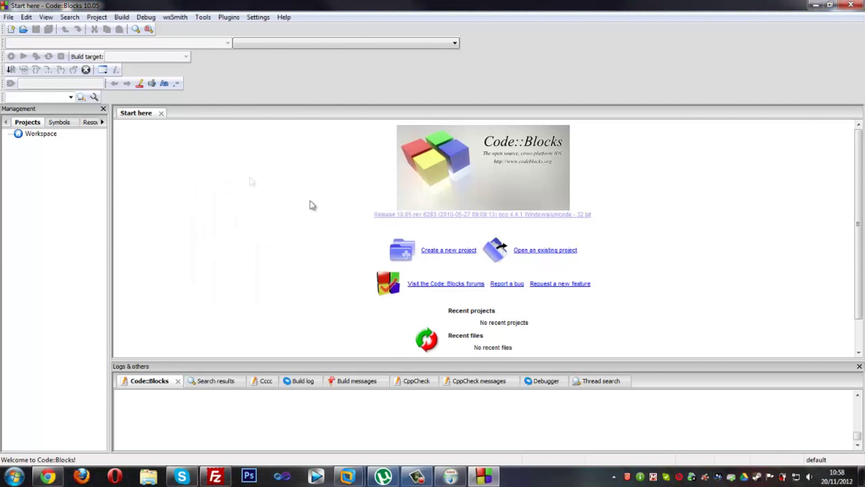
{"action": "left_click", "coordinate": [456, 253]}
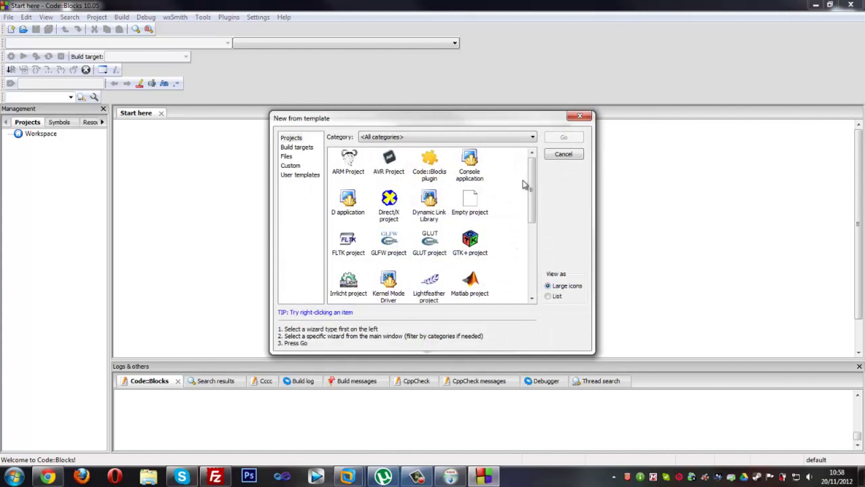
{"action": "left_click_drag", "start_coordinate": [533, 189], "coordinate": [547, 158]}
{"action": "left_click", "coordinate": [469, 200]}
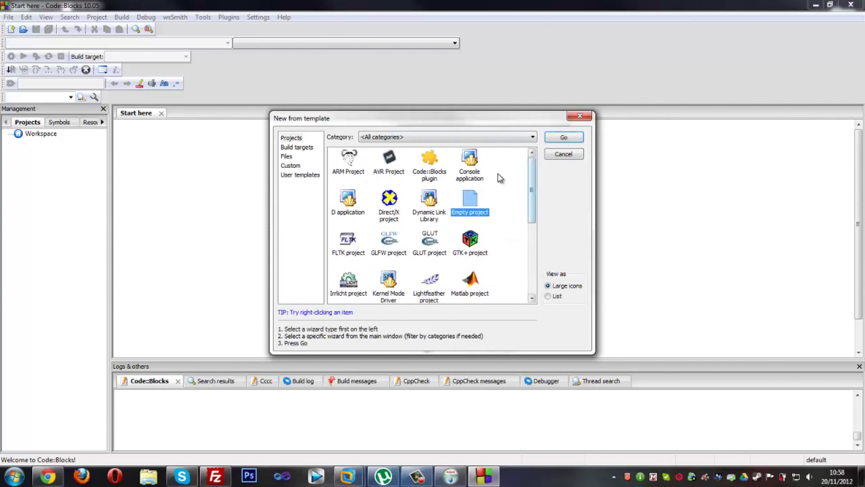
{"action": "left_click", "coordinate": [557, 137]}
{"action": "left_click", "coordinate": [454, 182]}
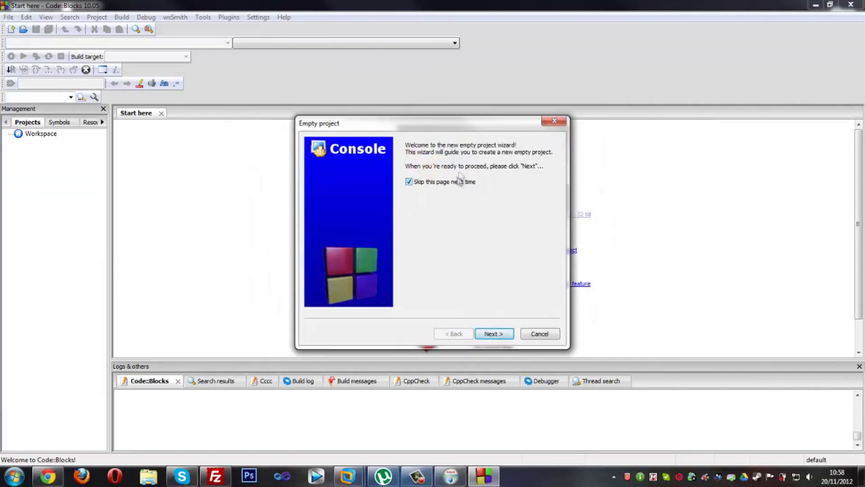
{"action": "left_click", "coordinate": [494, 334]}
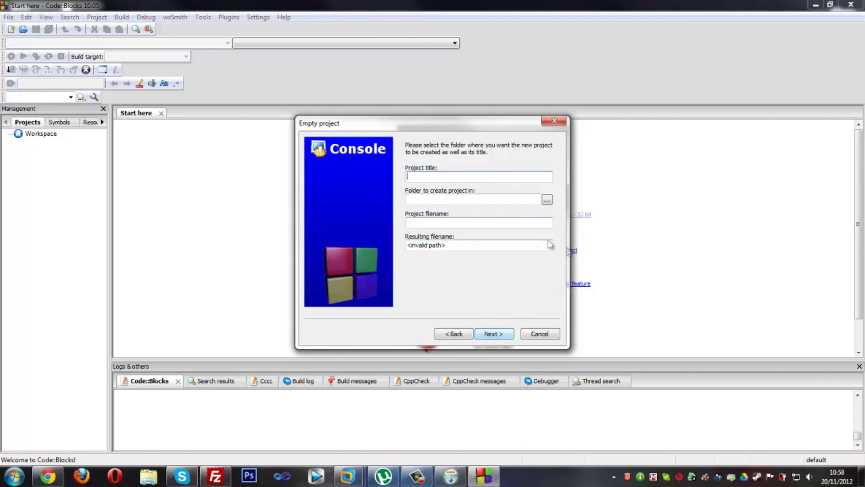
{"action": "left_click", "coordinate": [540, 334]}
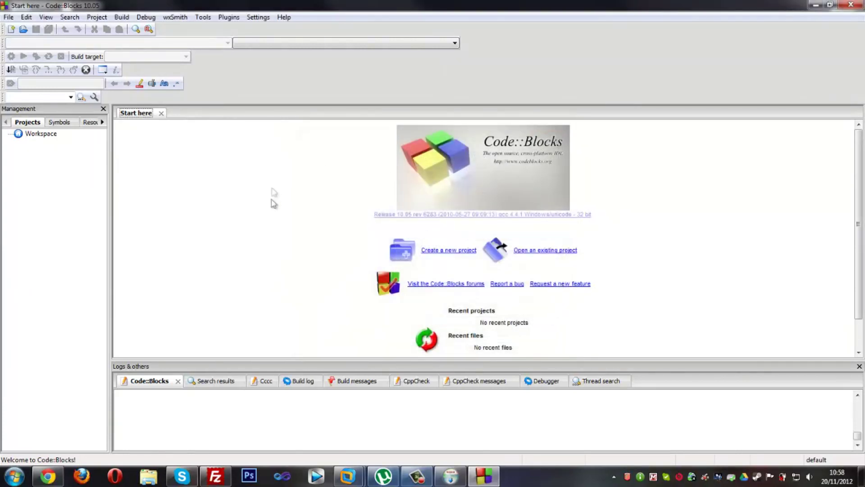
Open the Open an existing project dialog, check its file types, and cancel without opening anything.
{"action": "left_click", "coordinate": [550, 251]}
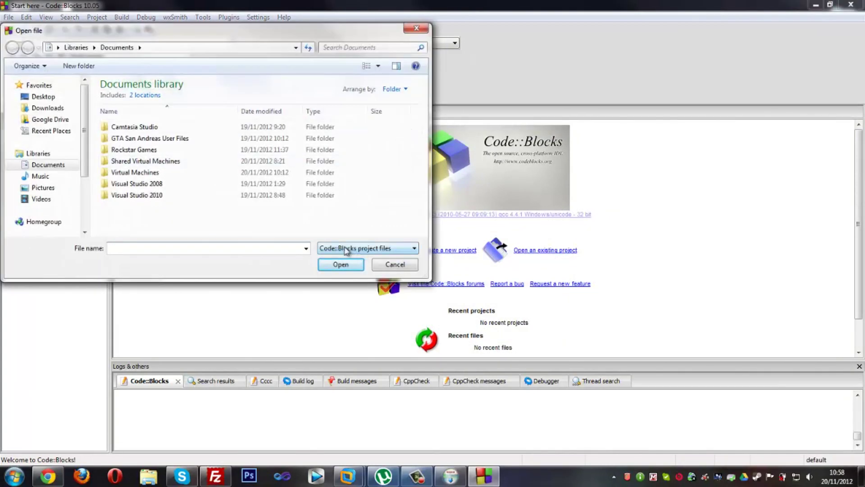
{"action": "left_click", "coordinate": [374, 249]}
{"action": "left_click", "coordinate": [311, 178]}
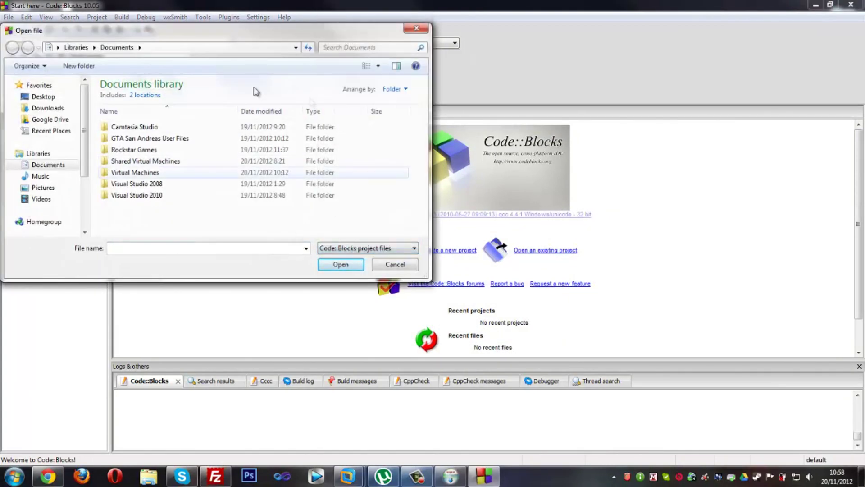
{"action": "left_click", "coordinate": [414, 29]}
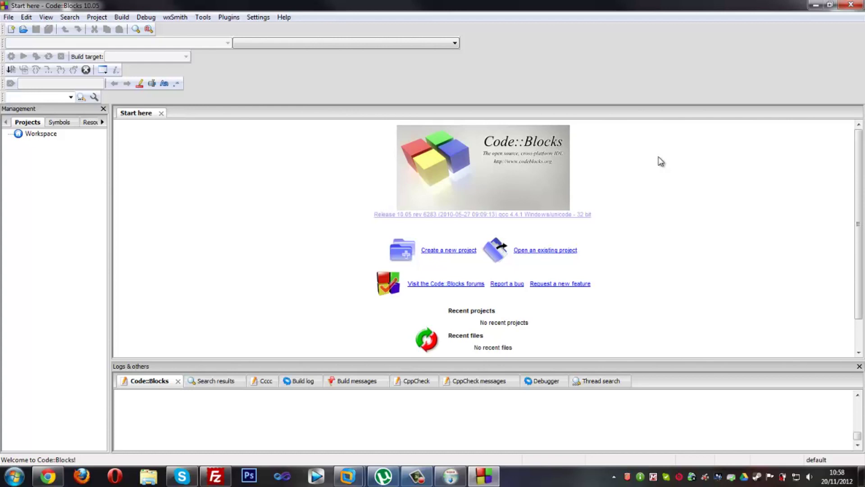
Bring back the CodeBlocks Setup installer and finish it with Next and Finish.
{"action": "left_click", "coordinate": [450, 476]}
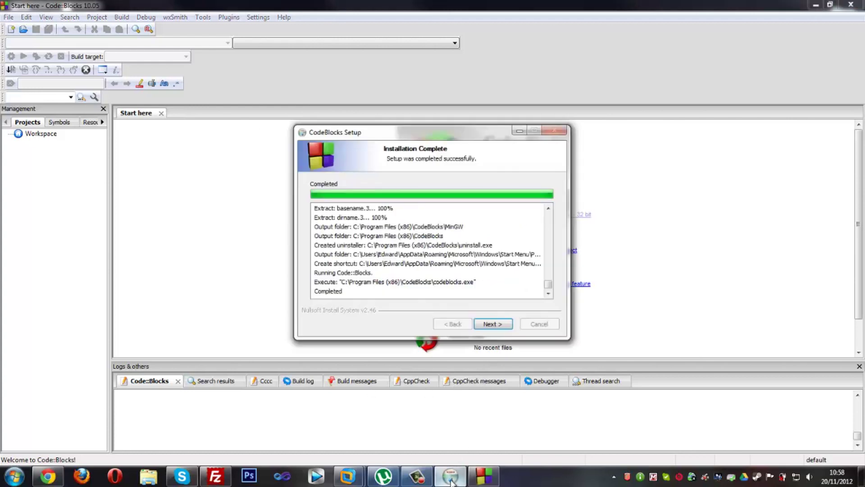
{"action": "left_click", "coordinate": [495, 325]}
{"action": "left_click", "coordinate": [493, 324]}
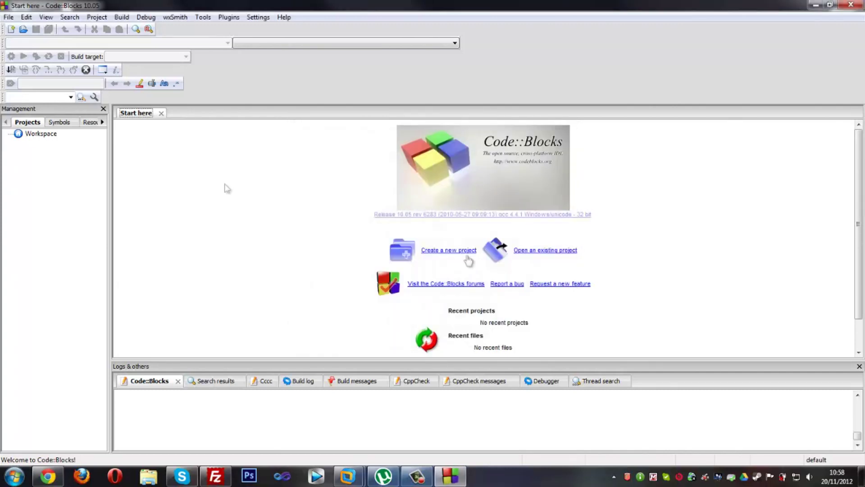